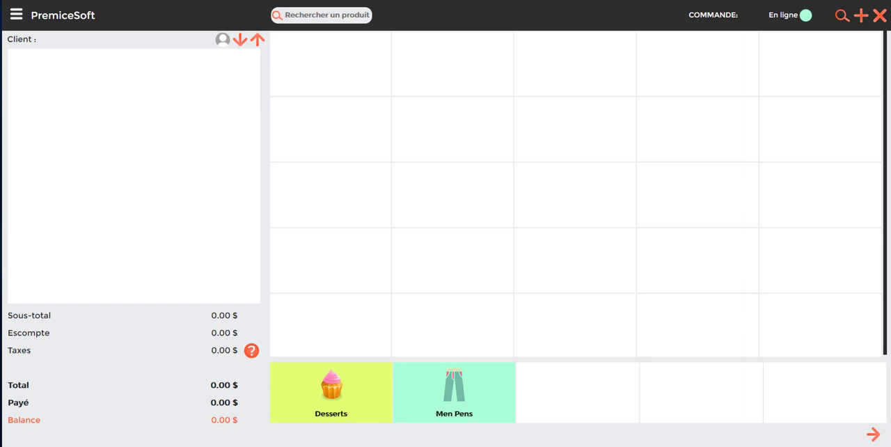
Open the general settings and examine the store details, print format and coupon end-message field.
click(16, 16)
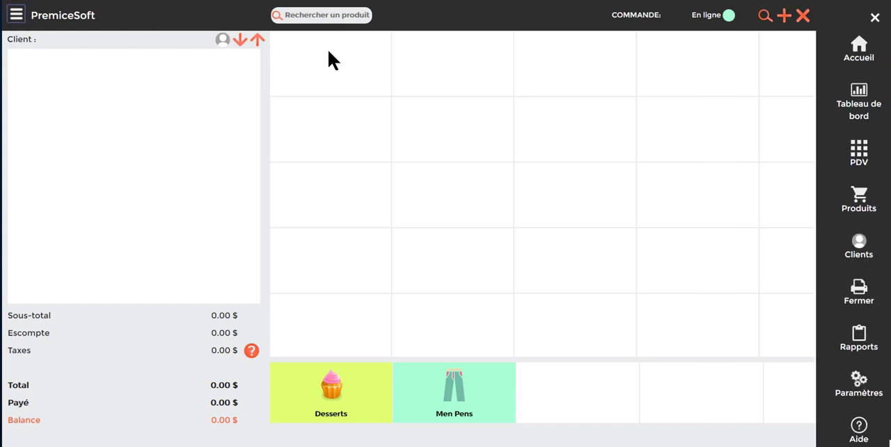
click(858, 389)
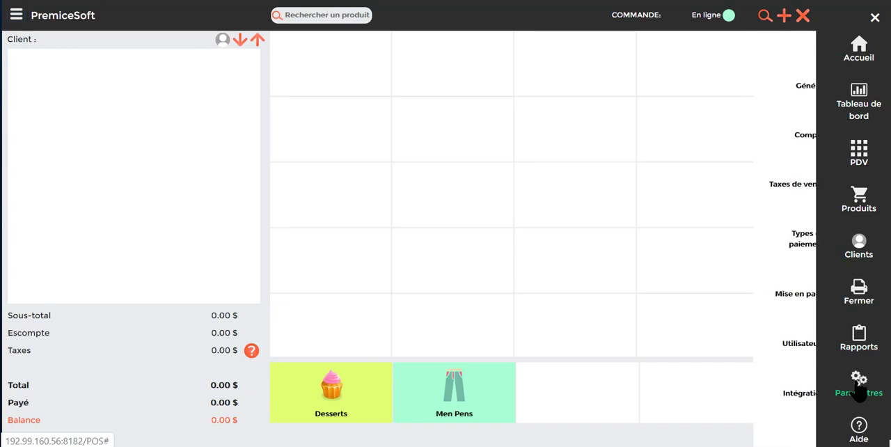
click(794, 94)
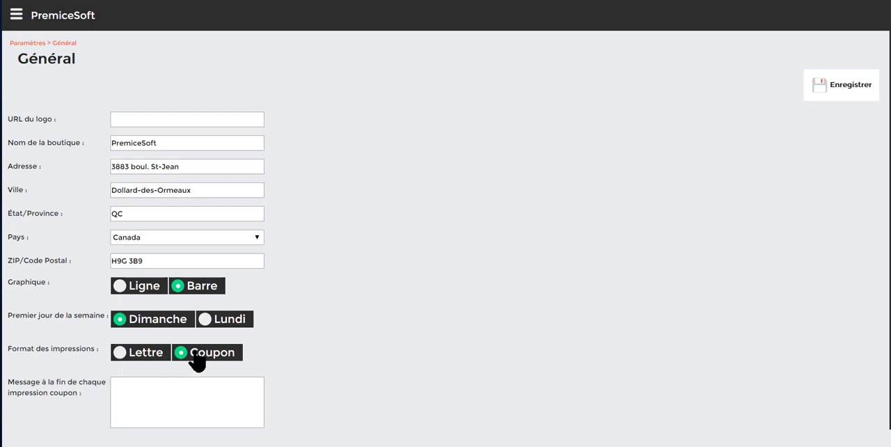
click(126, 388)
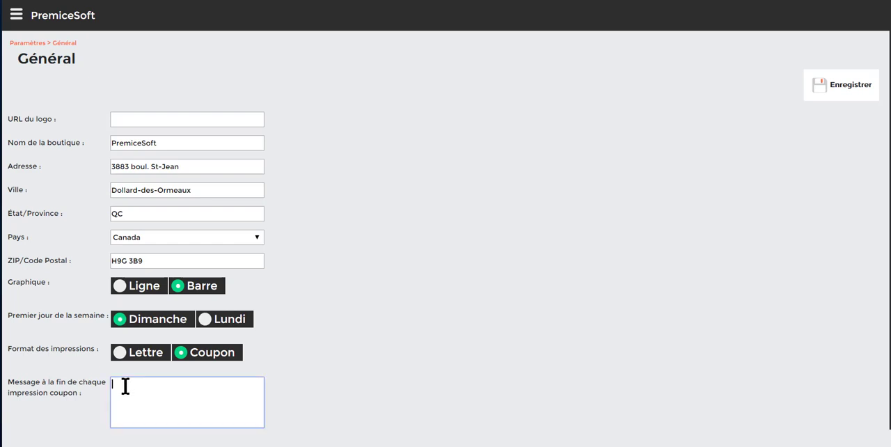
Open the TPS tax in the sales tax settings, review its name, rate and number, and return to the tax list.
click(17, 19)
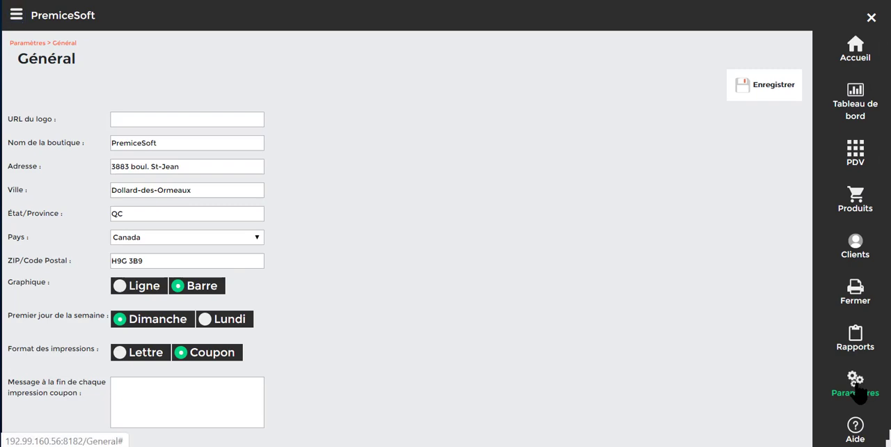
click(860, 393)
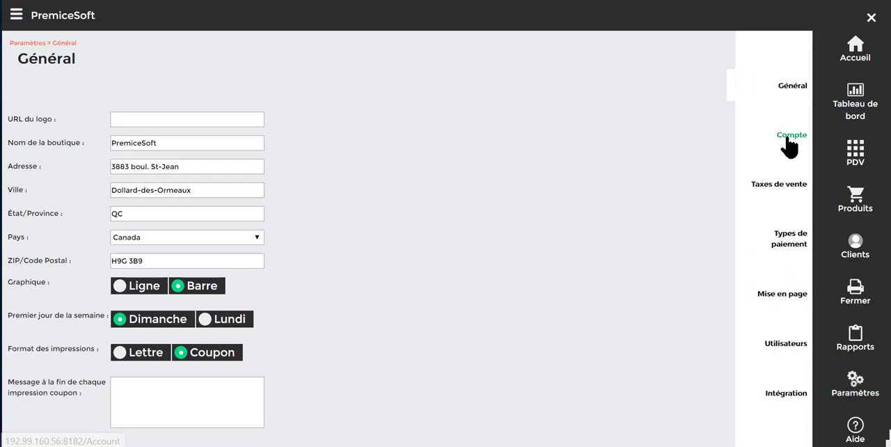
click(777, 186)
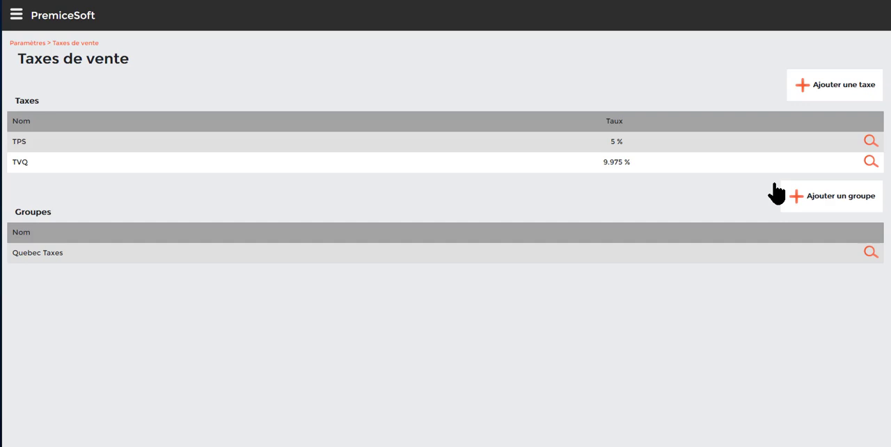
click(869, 142)
click(159, 126)
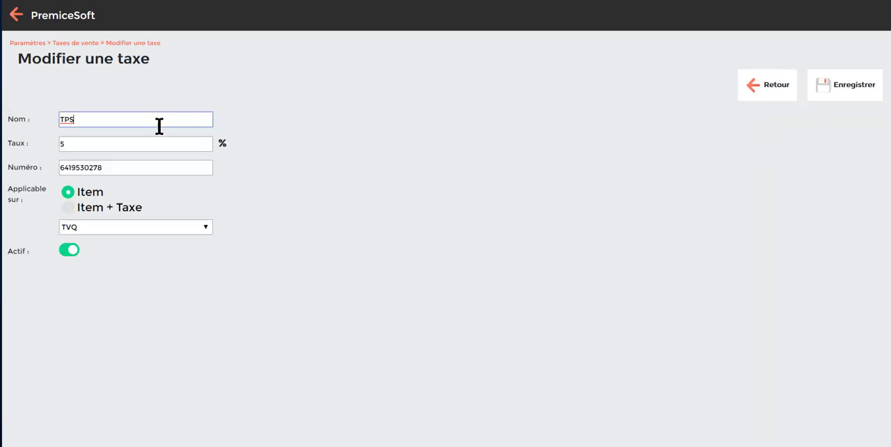
click(163, 142)
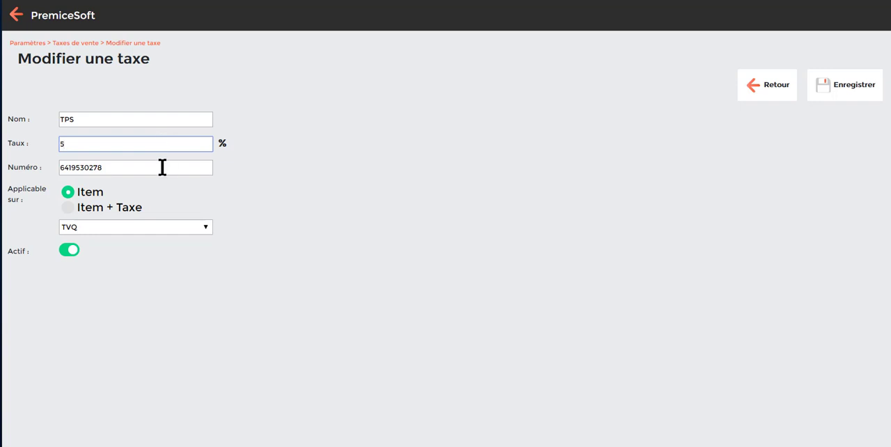
click(163, 167)
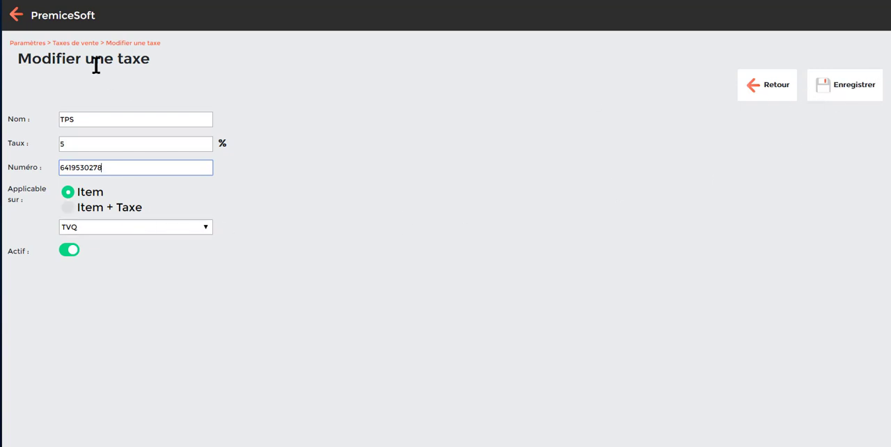
click(16, 16)
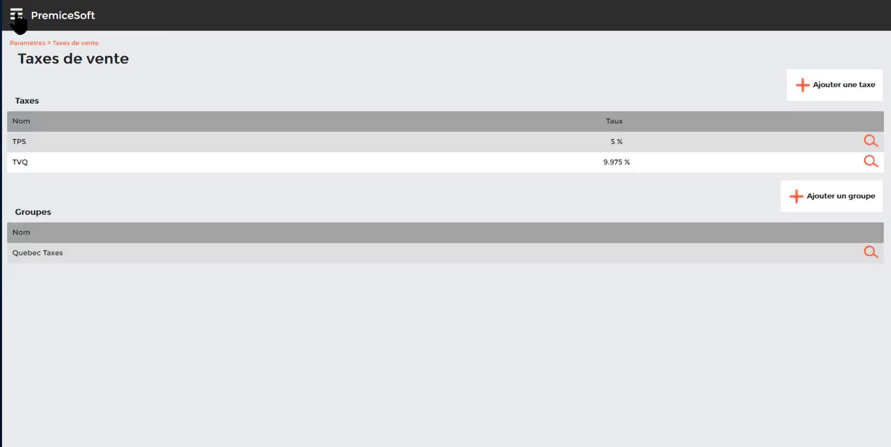
Open the Visa payment type for editing, choose Carte de crédit as its type, and save it.
click(16, 17)
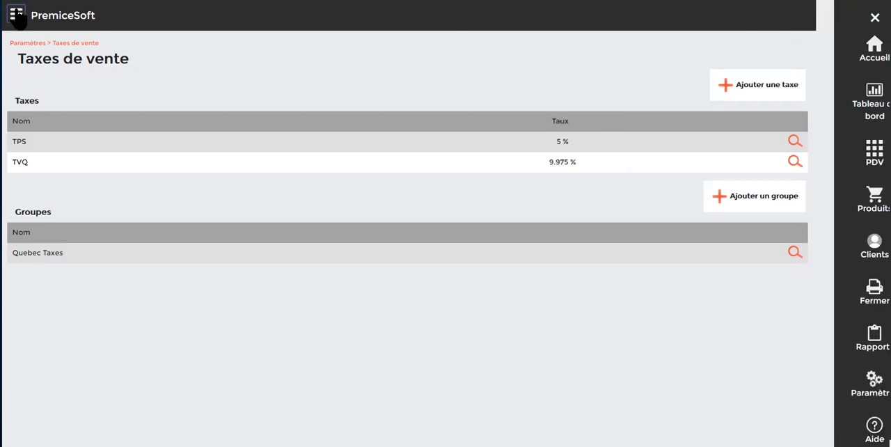
click(858, 383)
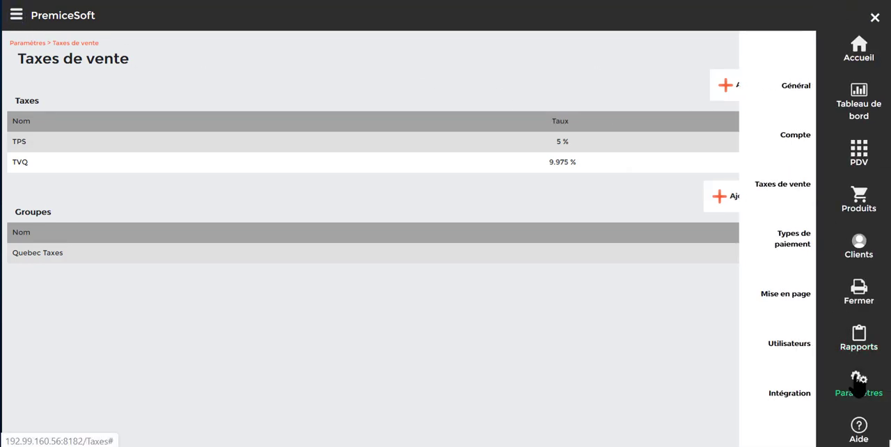
click(805, 246)
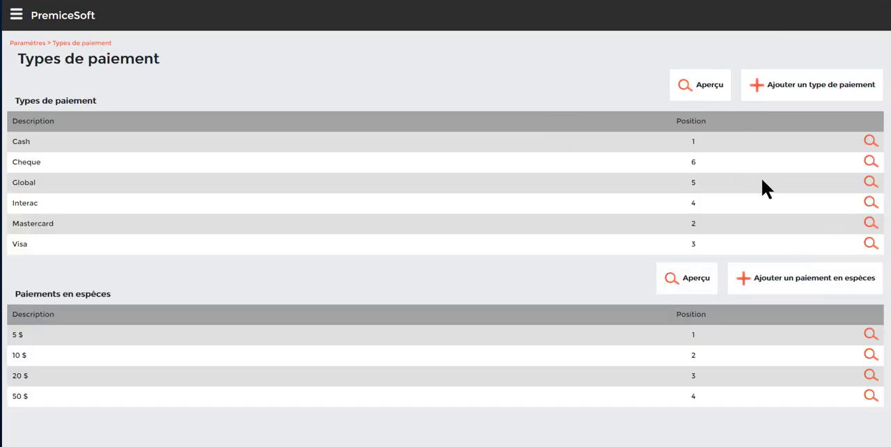
click(870, 246)
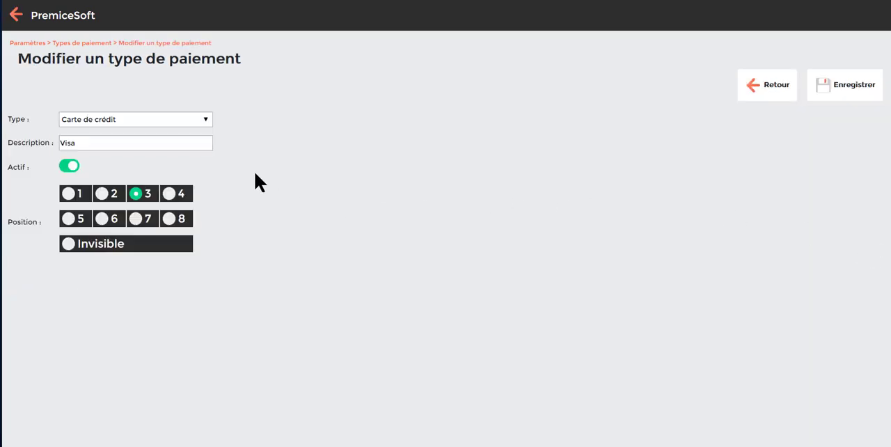
click(207, 122)
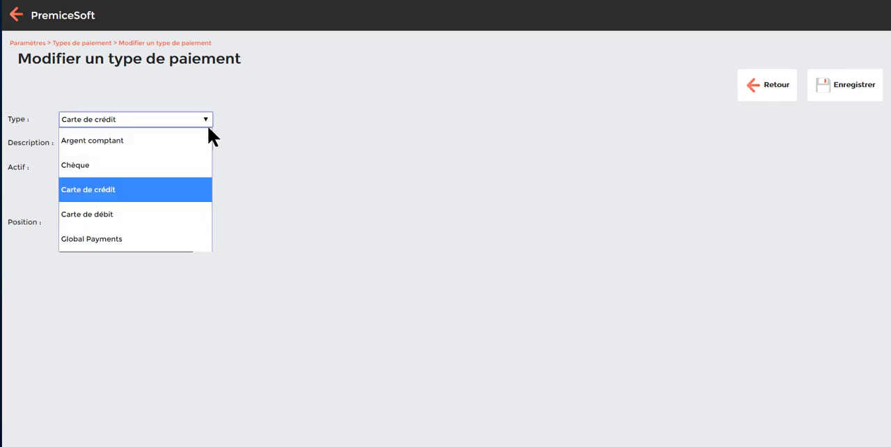
click(116, 198)
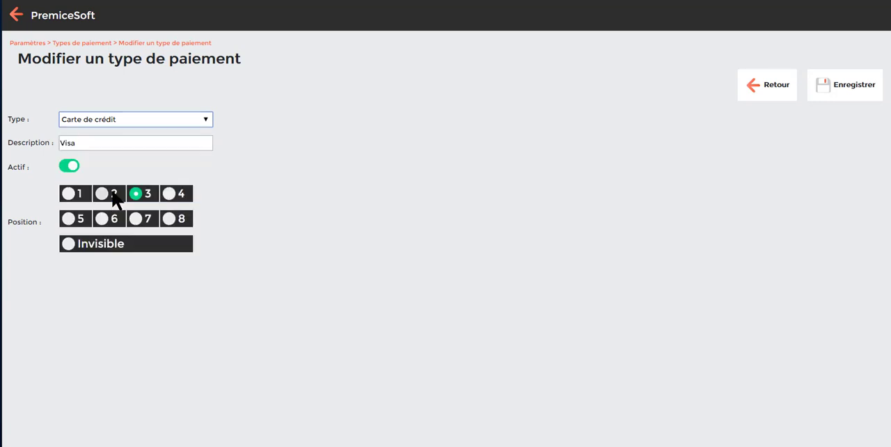
double_click(61, 142)
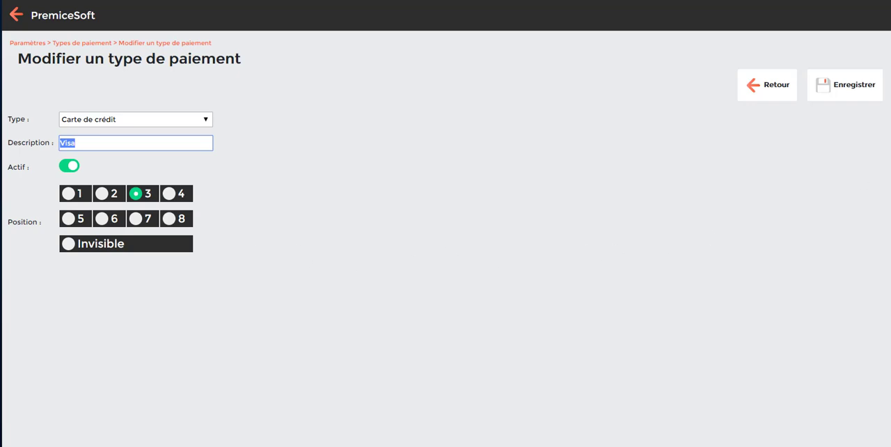
click(852, 93)
Start adding a new user in the user settings and fill in the email and password from the saved info login.
mouse_move(855, 385)
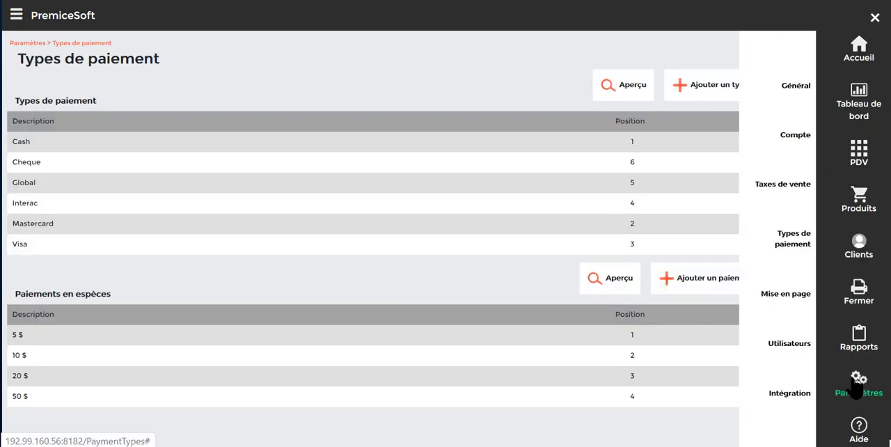
click(800, 351)
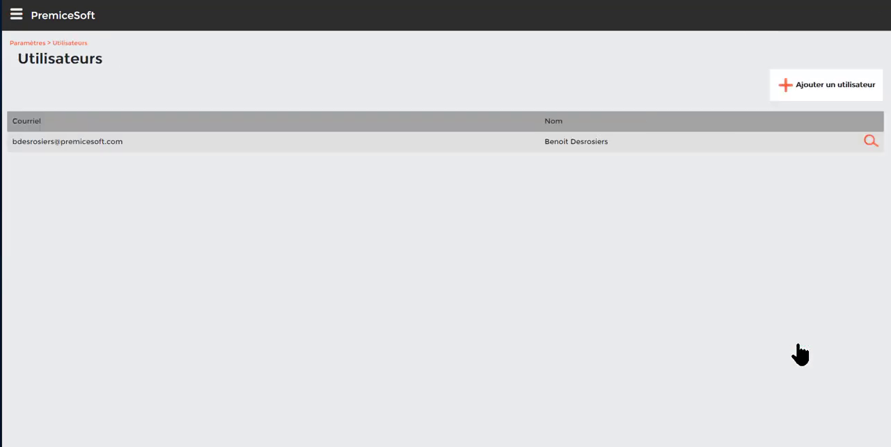
click(826, 84)
click(164, 123)
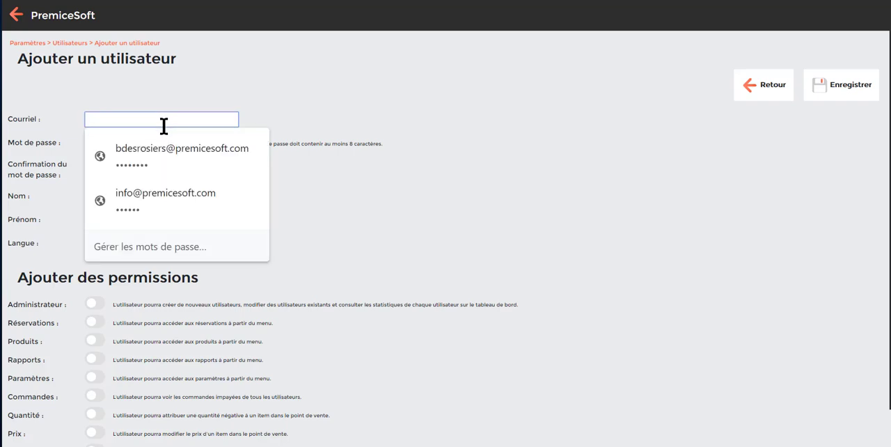
text(info)
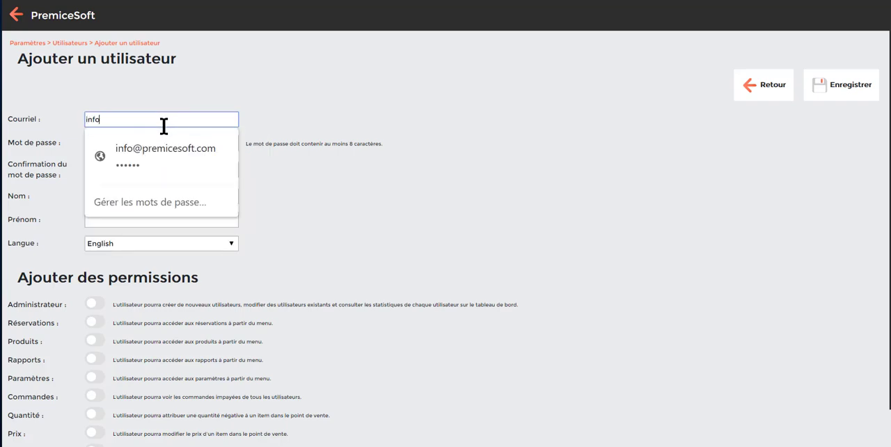
click(173, 149)
Replace the new user's password and enter it again in the password confirmation field.
click(120, 147)
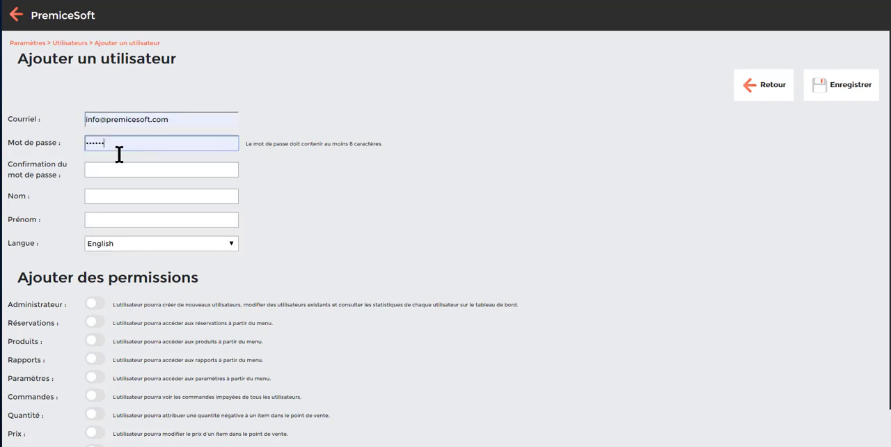
drag(119, 149, 72, 156)
text(•••••)
click(106, 173)
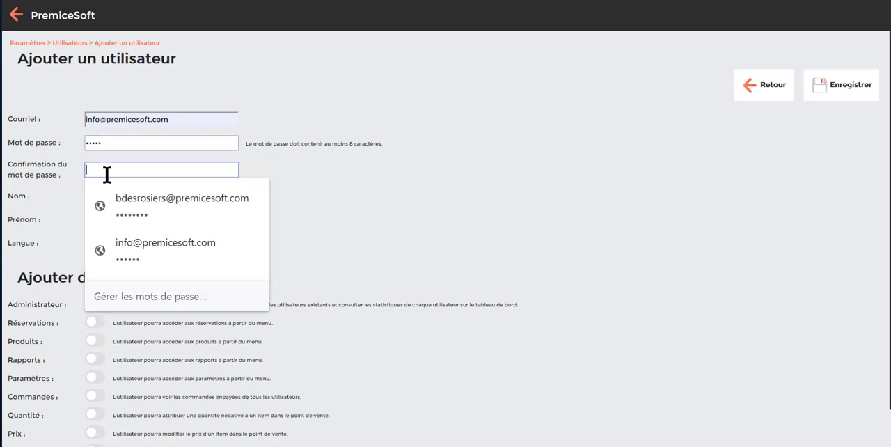
text(••••)
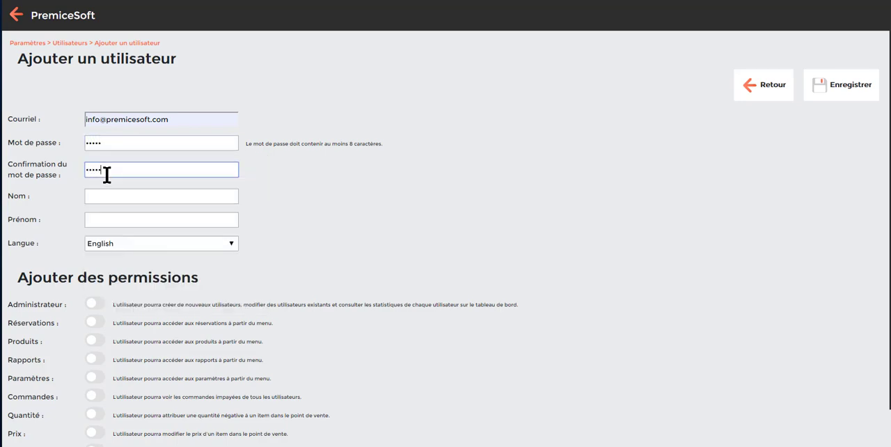
Fill in the new user's last and first names and set the language to Français.
click(105, 195)
click(106, 225)
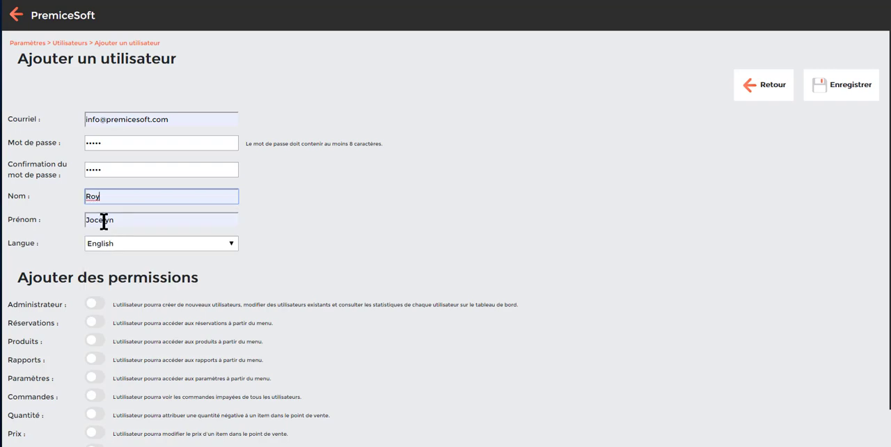
click(231, 245)
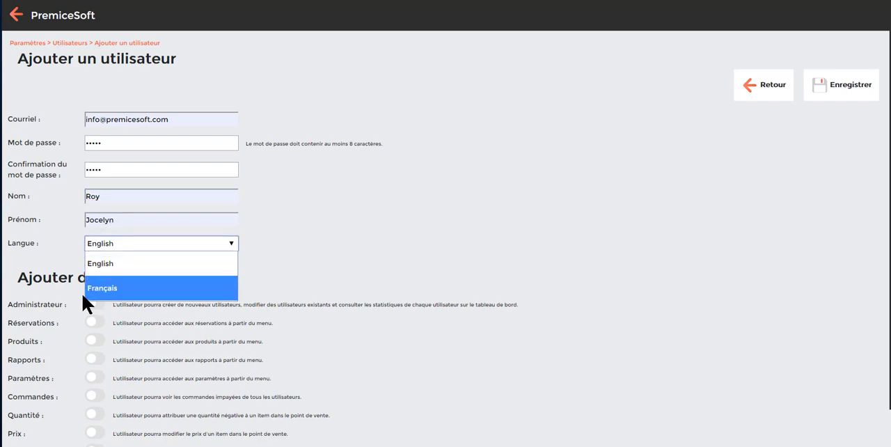
click(101, 288)
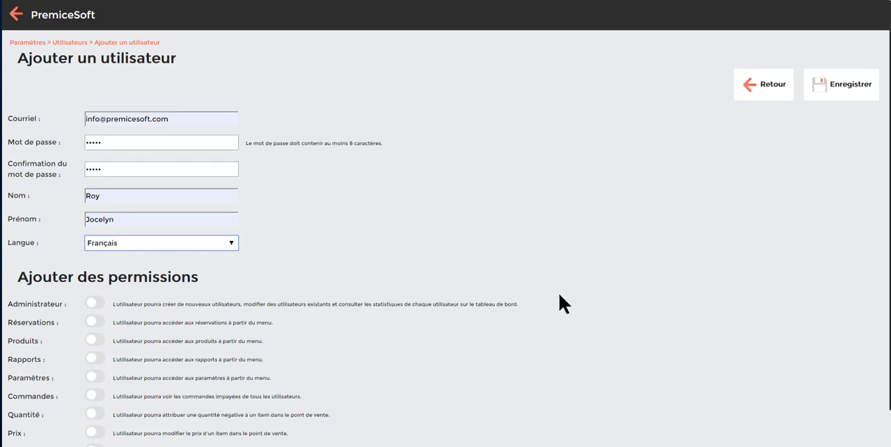
Grant the new user the Administrateur, Produits, Rapports, Paramètres and Prix permissions, and save the user.
scroll(559, 291, down, 1)
click(94, 261)
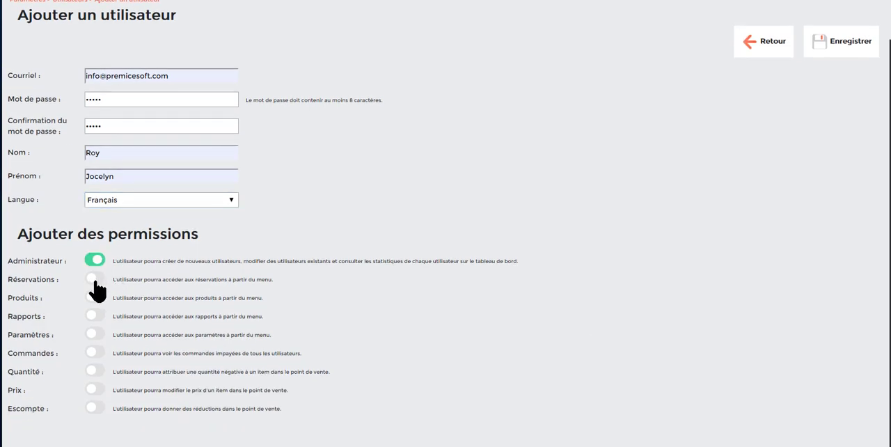
click(95, 299)
click(94, 317)
click(94, 335)
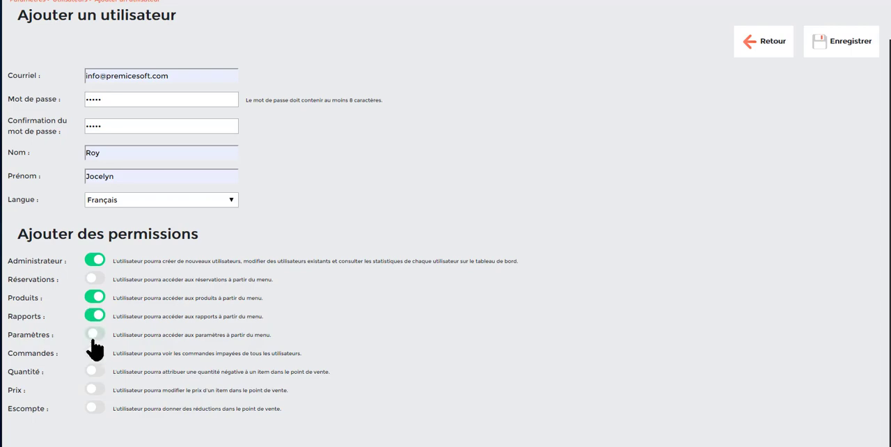
click(95, 390)
click(839, 40)
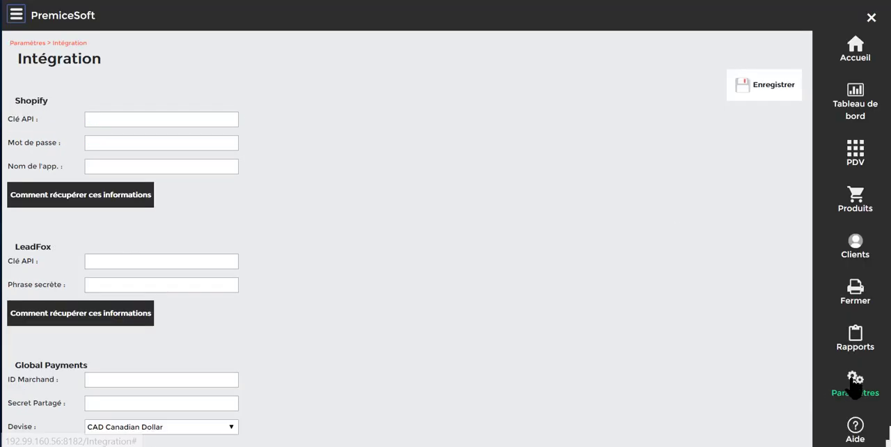
Open the integration settings and examine the Shopify API key, password and app name fields.
click(855, 385)
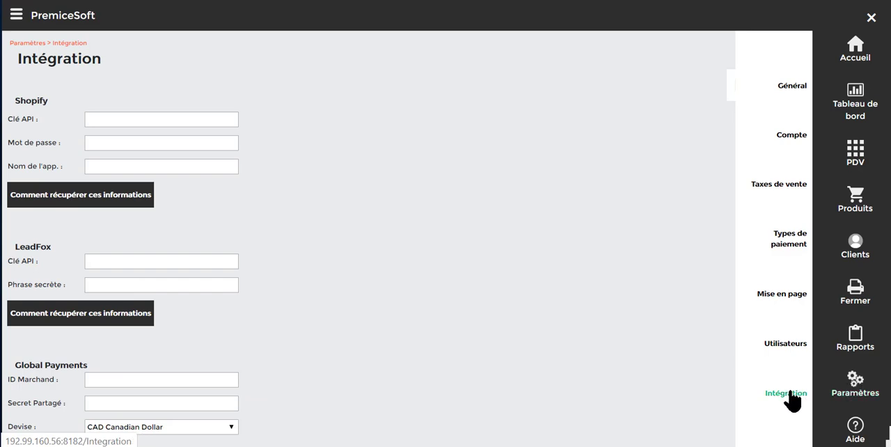
click(793, 398)
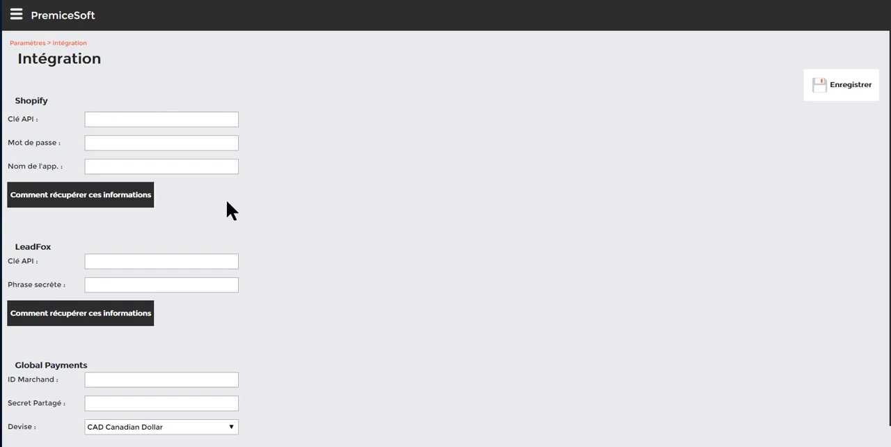
click(157, 120)
click(144, 147)
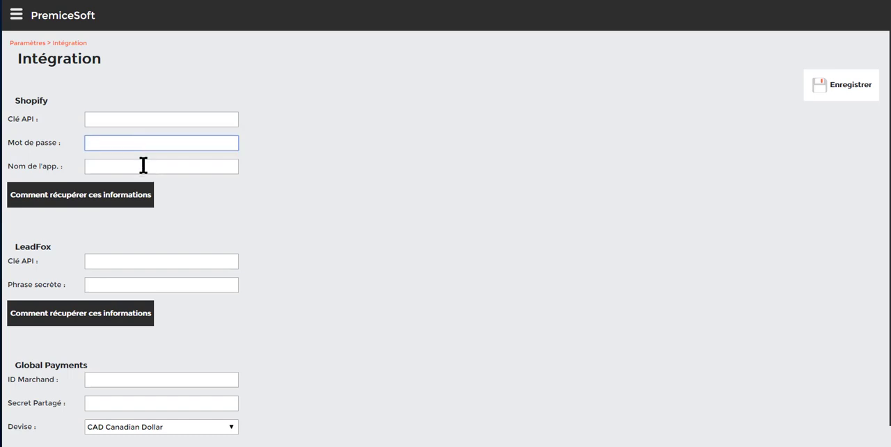
click(143, 165)
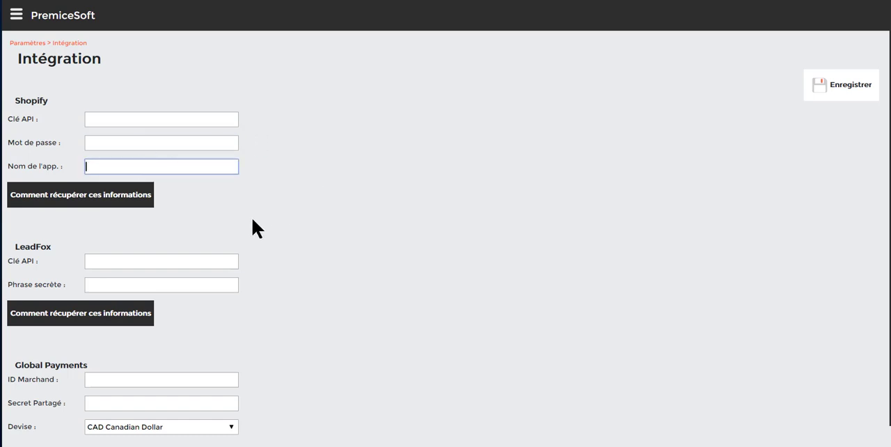
Open the guide on retrieving the Shopify integration details, look through it, and return to the integration settings.
click(82, 203)
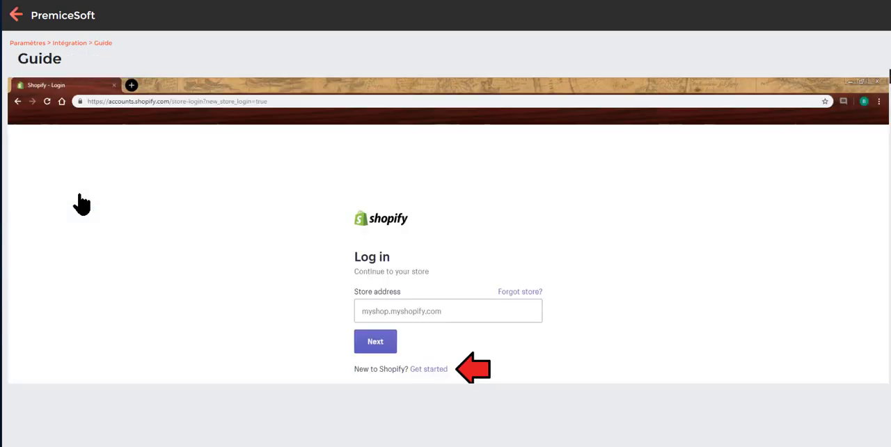
scroll(334, 273, down, 3)
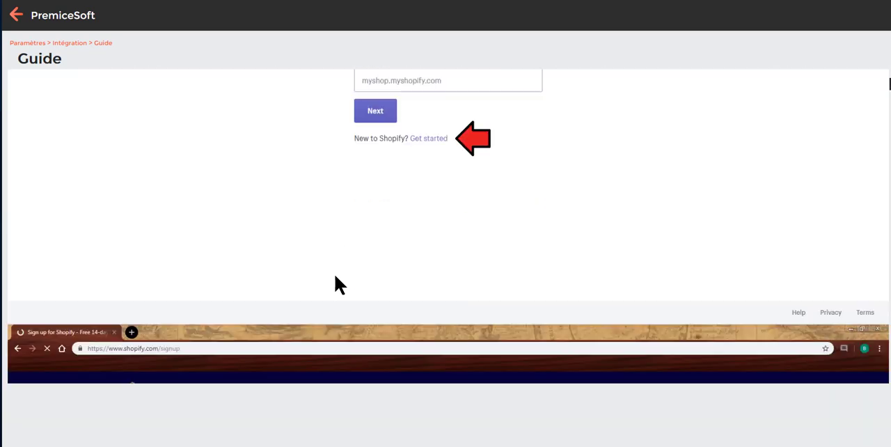
scroll(334, 284, up, 3)
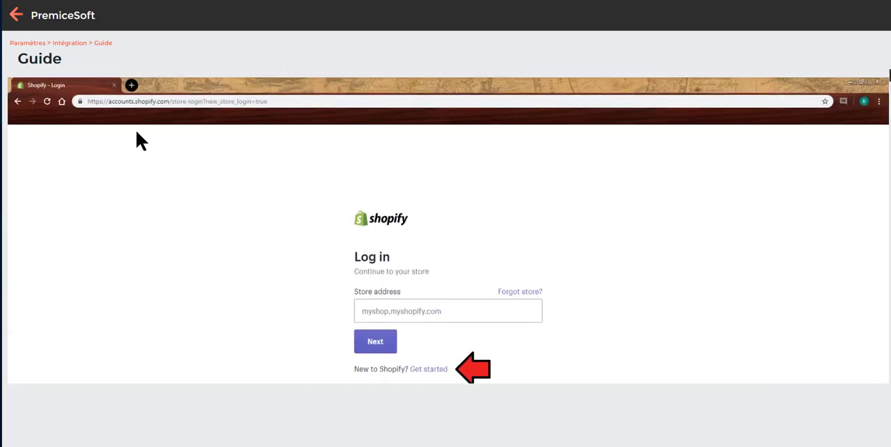
click(14, 21)
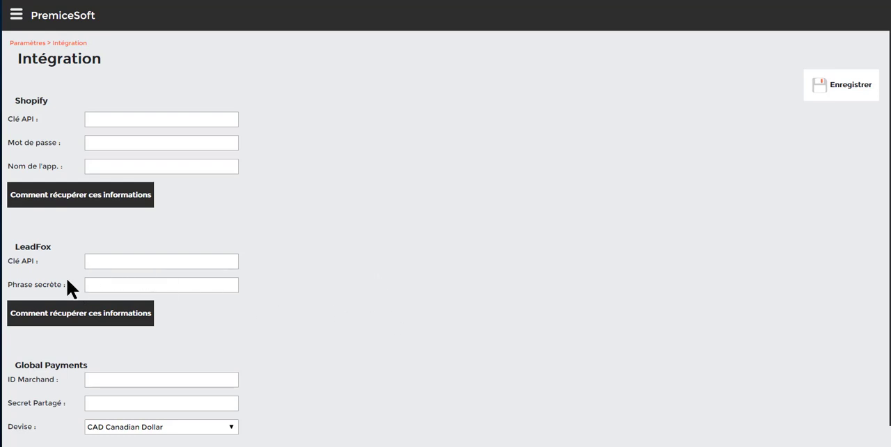
Examine the LeadFox API key and secret phrase fields and the Global Payments merchant ID and shared secret fields.
click(96, 262)
click(137, 285)
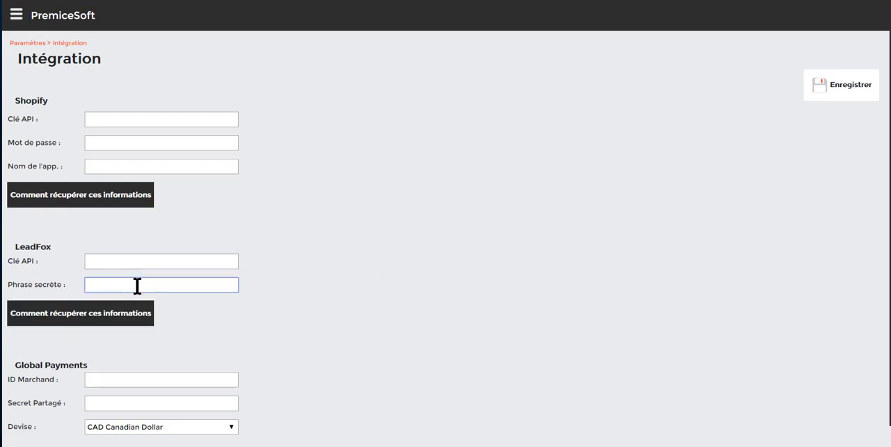
scroll(409, 318, down, 1)
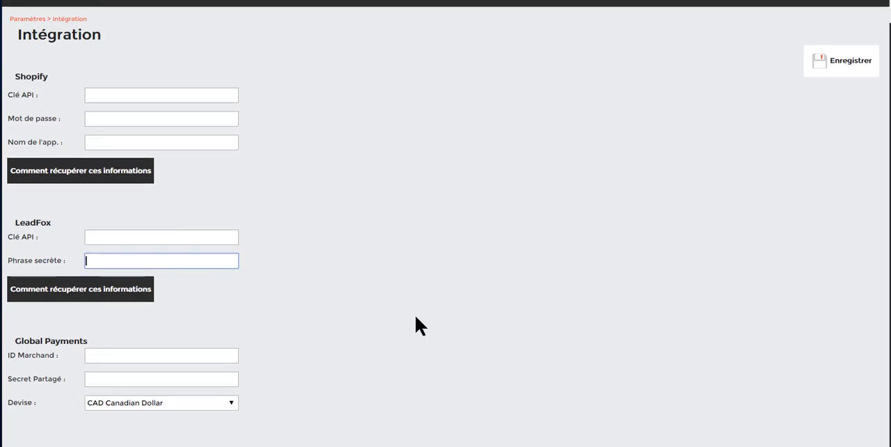
click(171, 355)
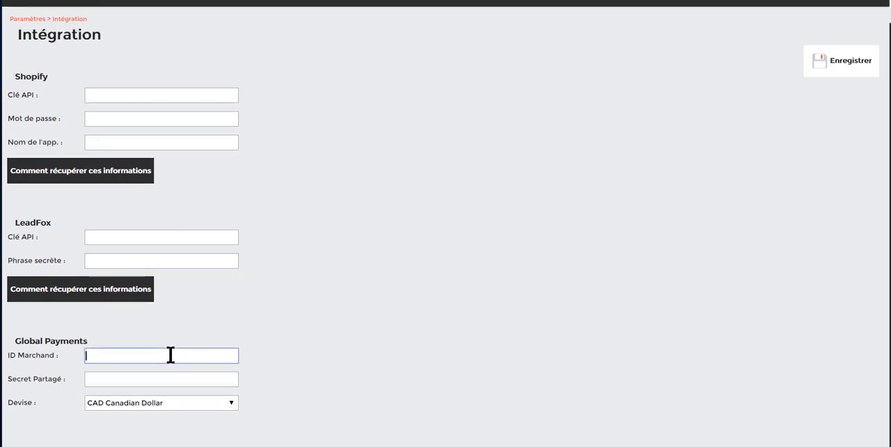
click(162, 378)
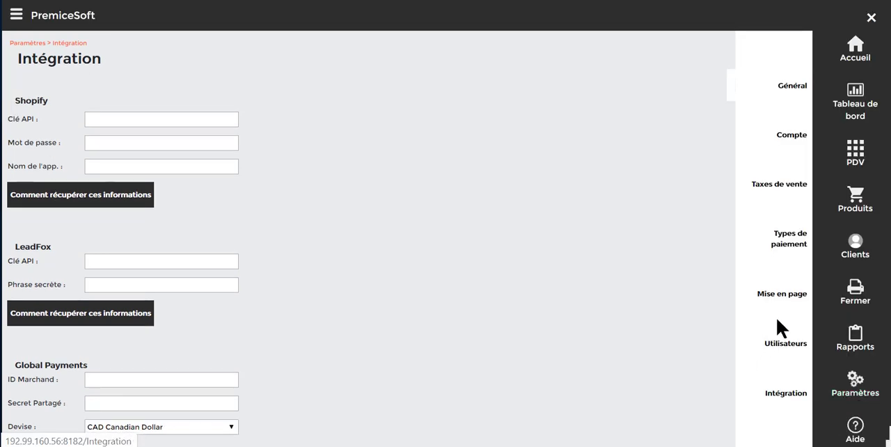
In the page layout settings, place the MEN SHIRT category in the fourth category slot with a red background colour, and open it.
click(785, 294)
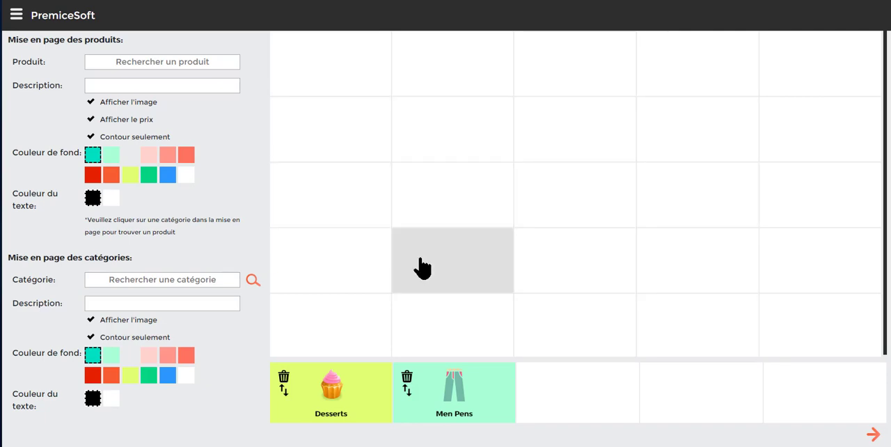
click(465, 403)
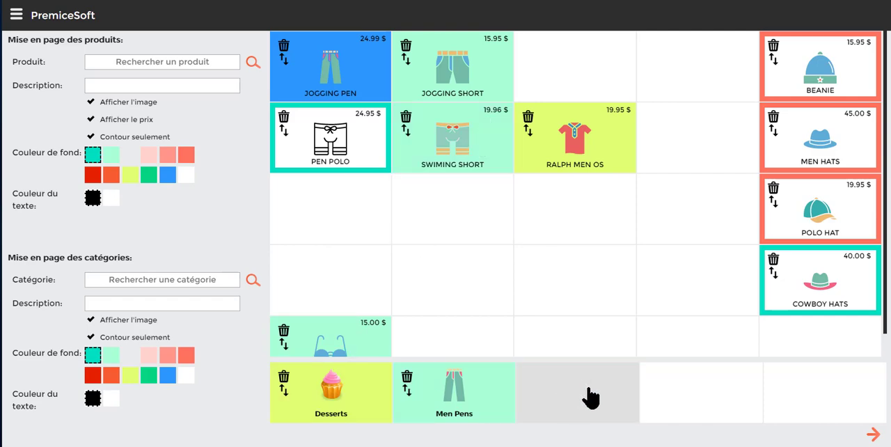
click(252, 280)
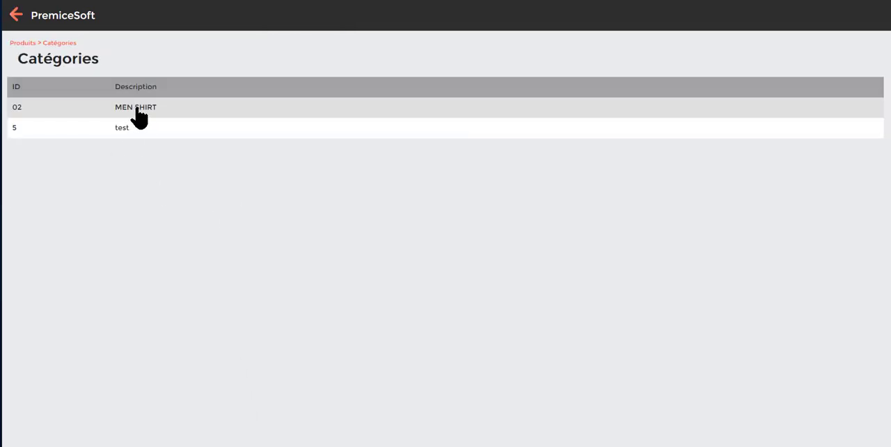
click(138, 115)
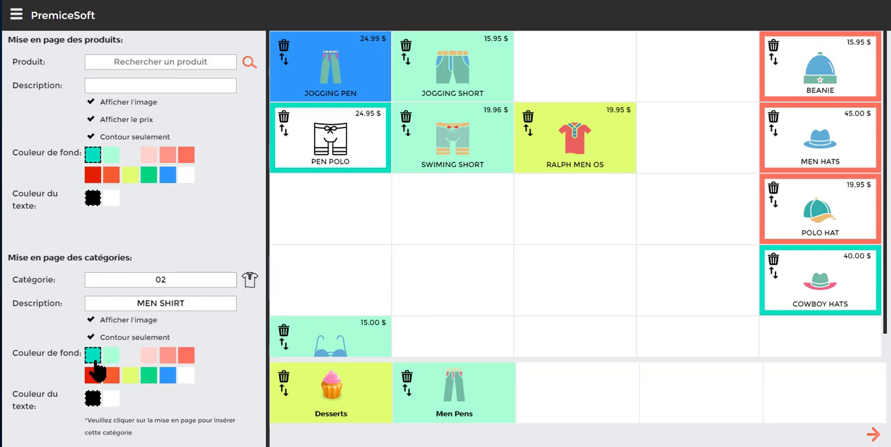
click(94, 376)
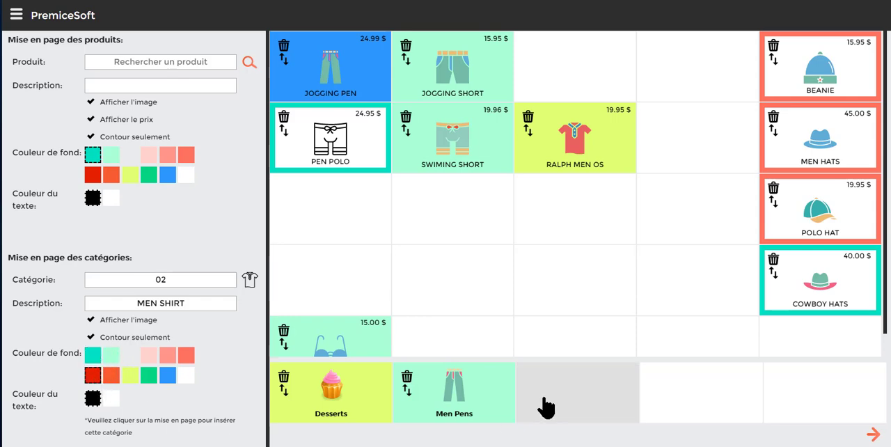
click(727, 403)
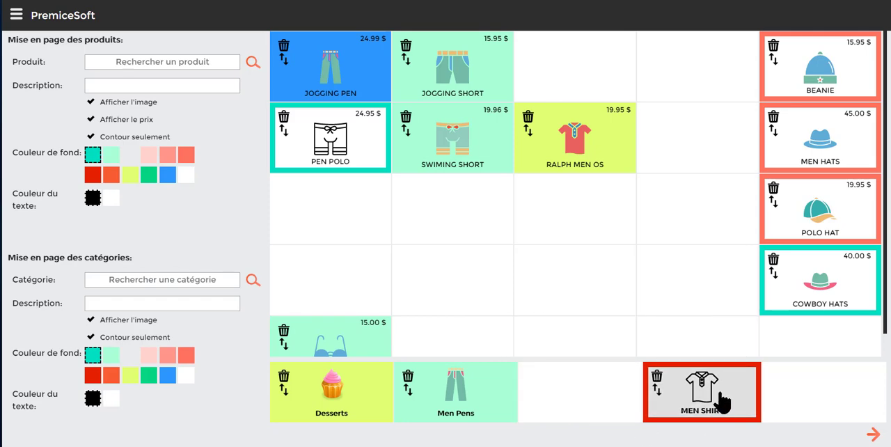
click(724, 403)
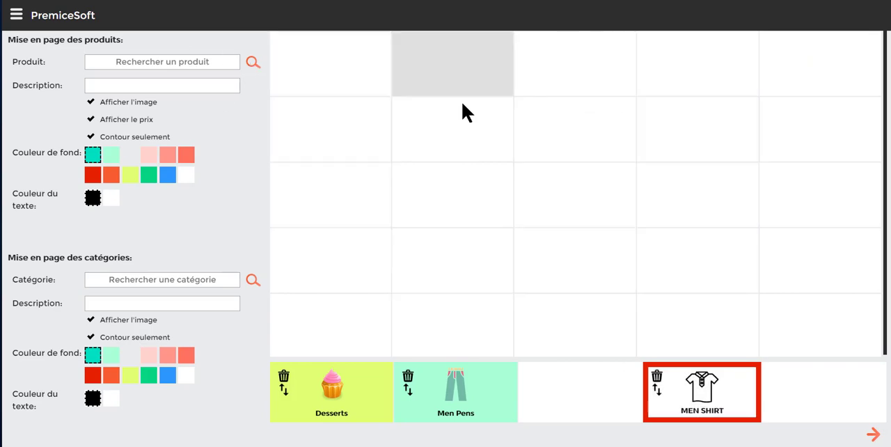
Place product SH01, POLO MEN OS, in the first row's third cell with a light grey background and the outline-only option off.
click(252, 64)
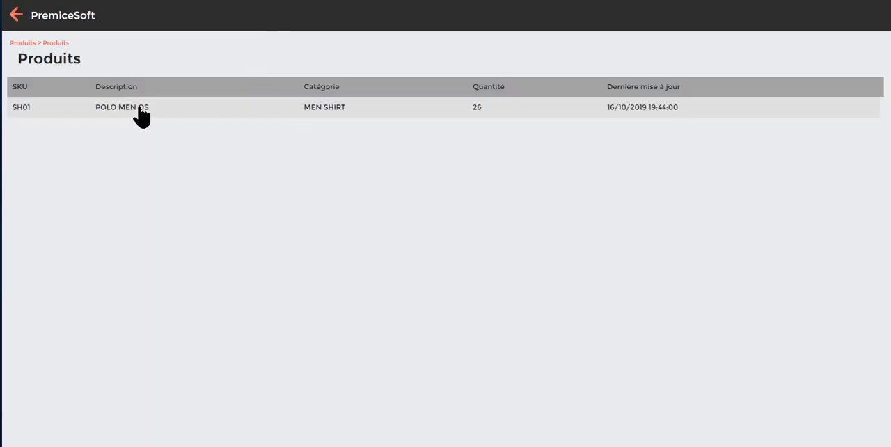
click(141, 117)
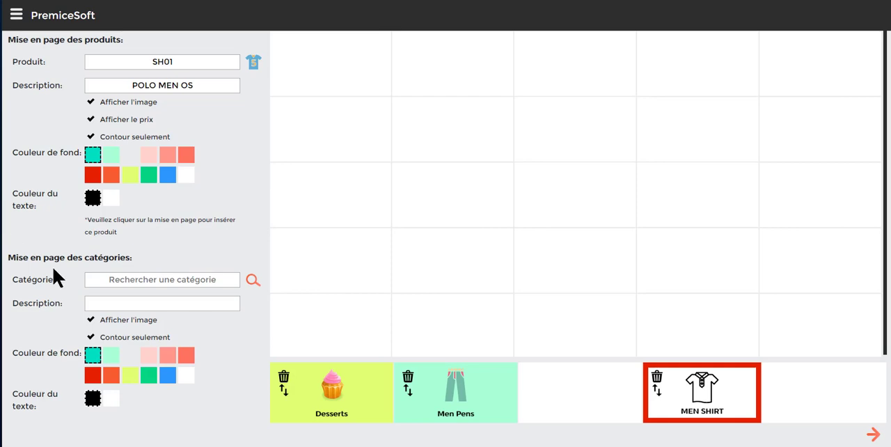
click(130, 154)
click(96, 138)
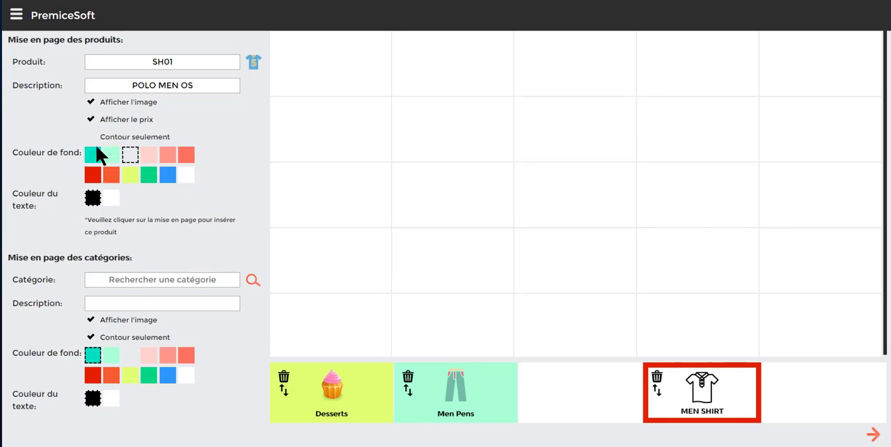
click(571, 80)
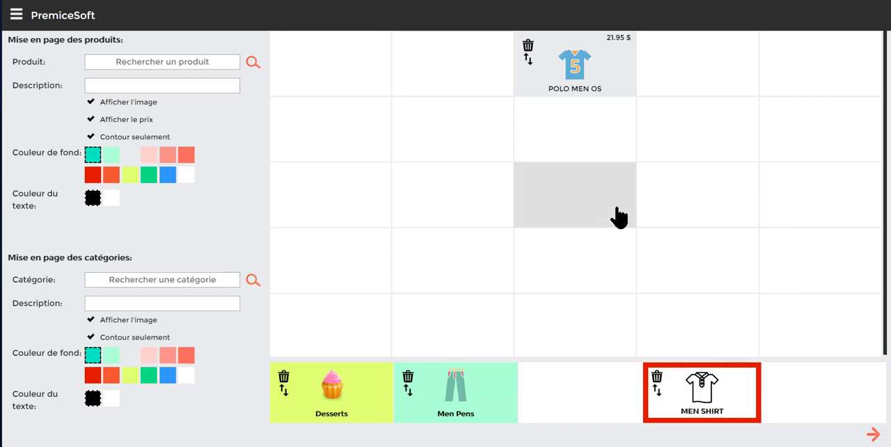
Remove the POLO MEN OS product from the MEN SHIRT category's layout.
click(527, 45)
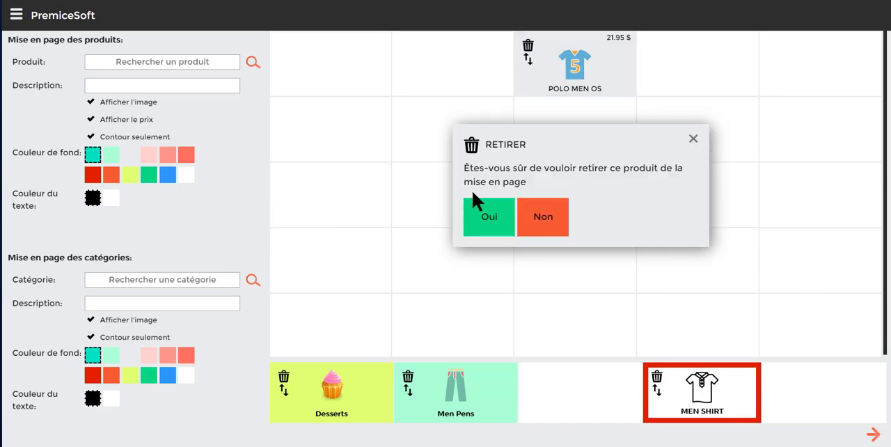
click(490, 216)
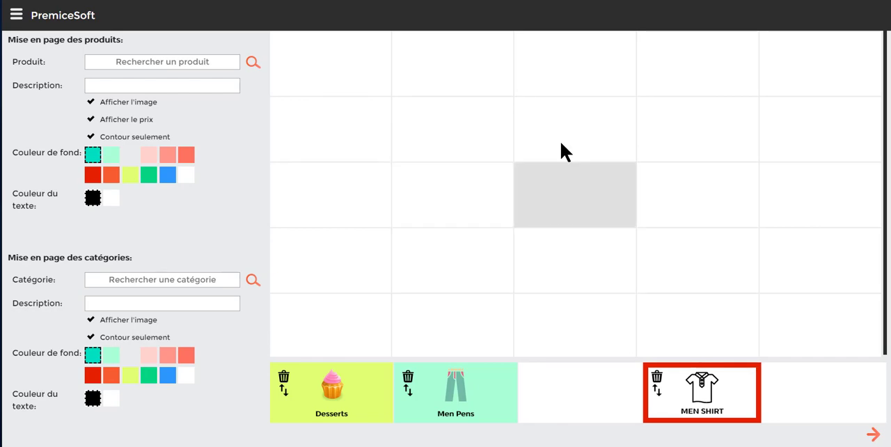
Place product SH01, POLO MEN OS, in the first row's fourth cell with a light grey background and the outline-only option off.
click(253, 64)
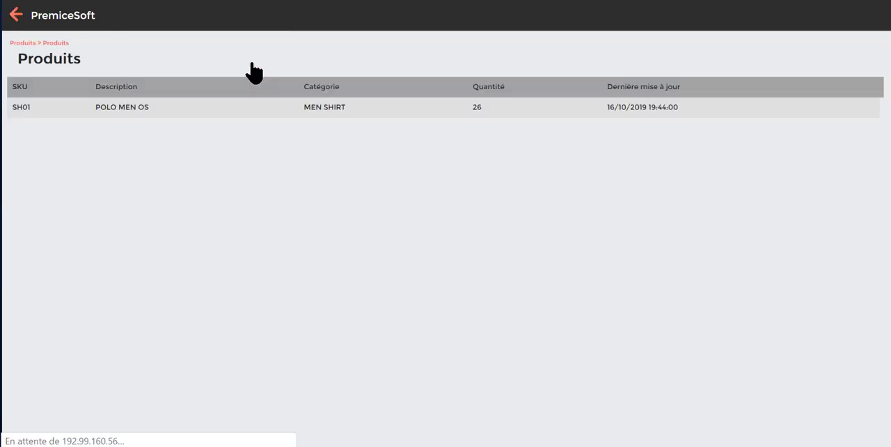
click(330, 120)
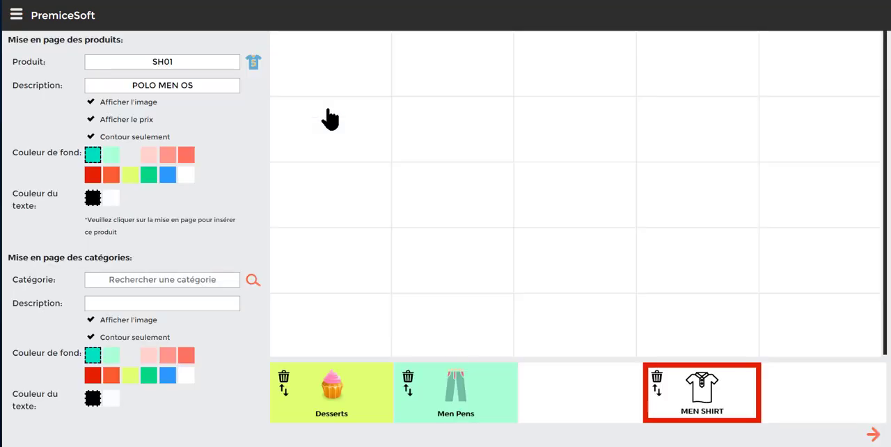
click(131, 155)
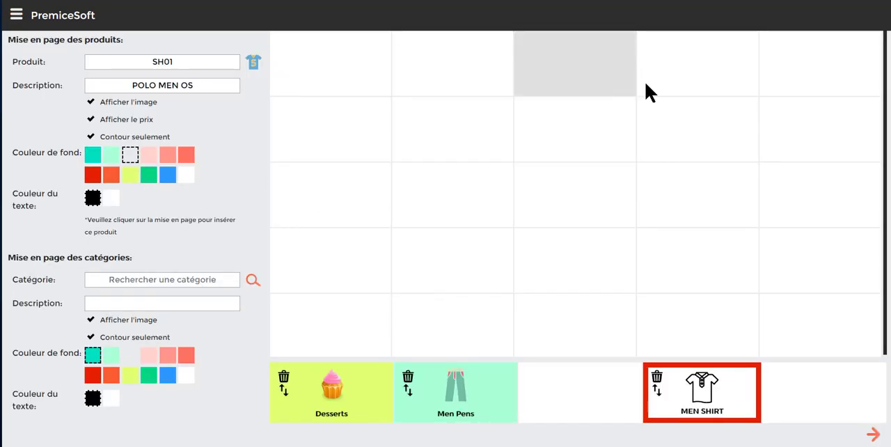
click(136, 139)
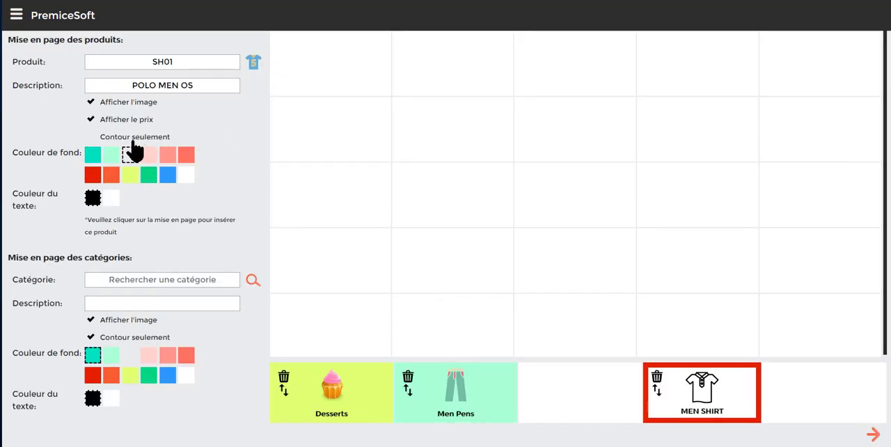
click(696, 80)
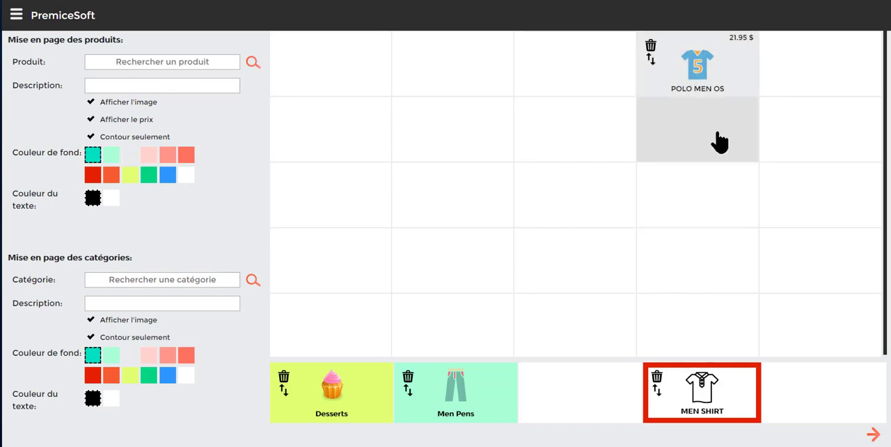
Move the POLO MEN OS product to the first cell of the first row by swapping the two positions.
click(650, 62)
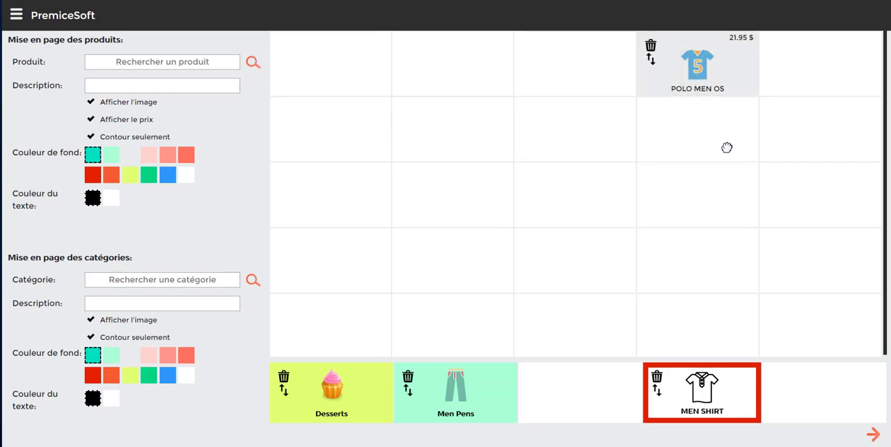
click(314, 62)
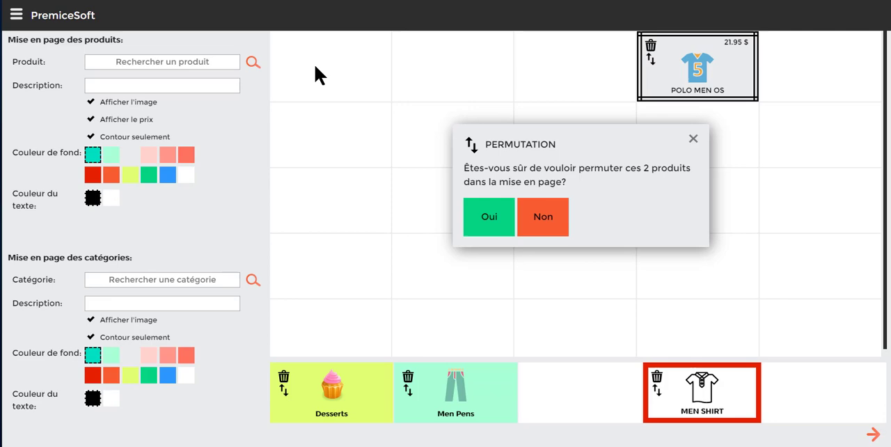
click(490, 219)
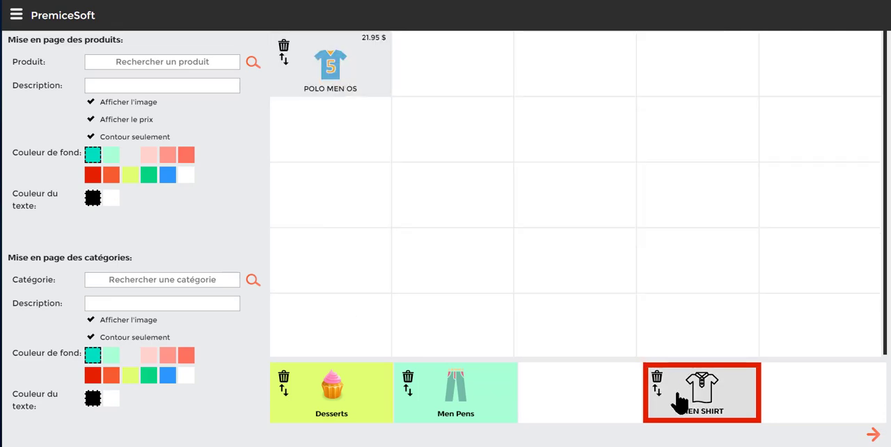
Move the MEN SHIRT category to the empty third category slot by swapping the two positions.
click(658, 392)
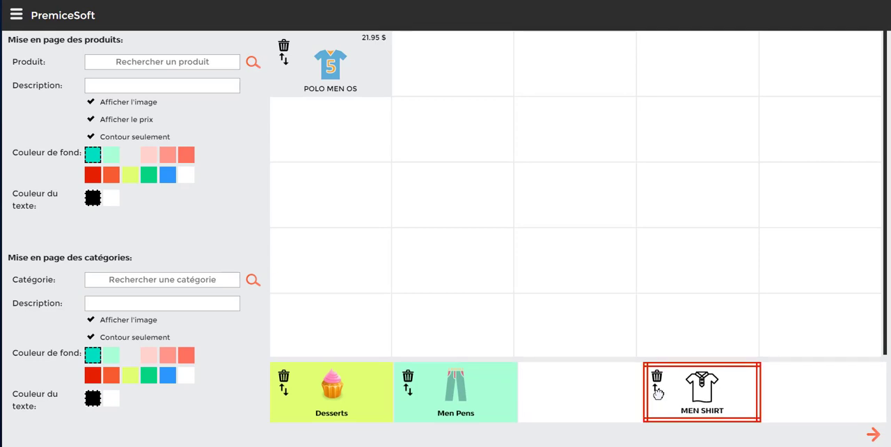
click(565, 387)
click(498, 218)
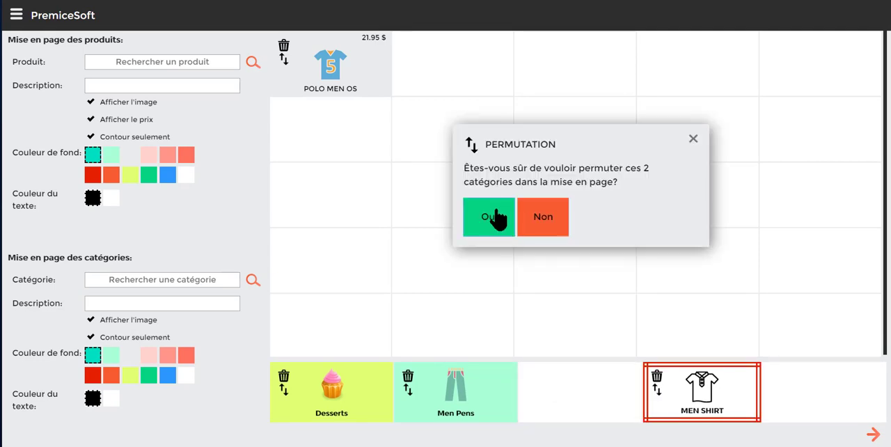